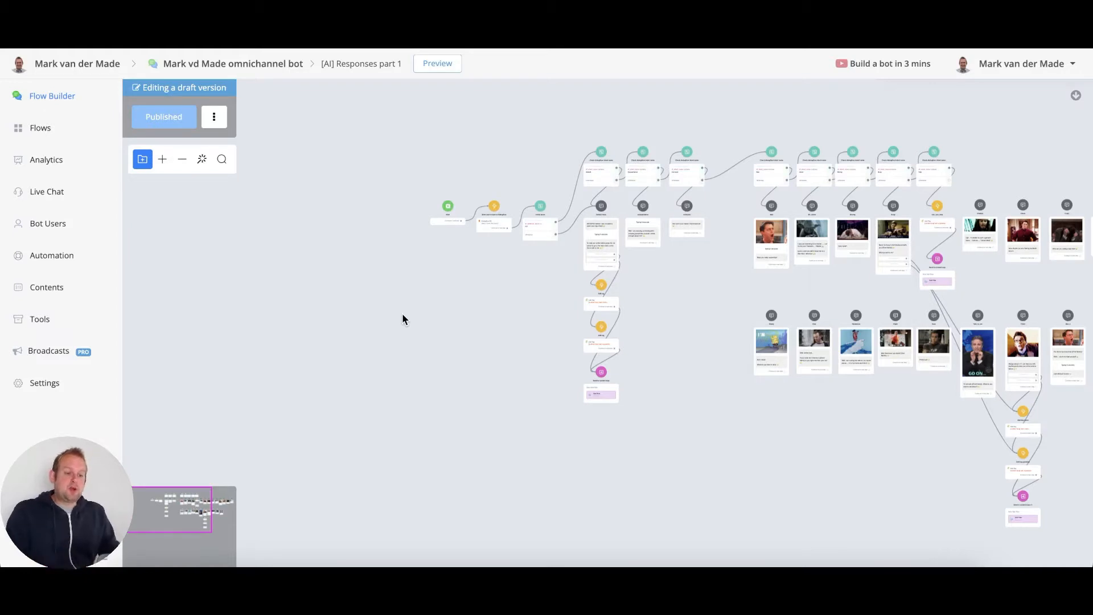
# Check which sub flow the Default Reply keyword rule uses, and open the [AI] Responses part 1 sub flow from the AI Responses folder
pyautogui.moveTo(432, 319); pyautogui.dragTo(330, 330)
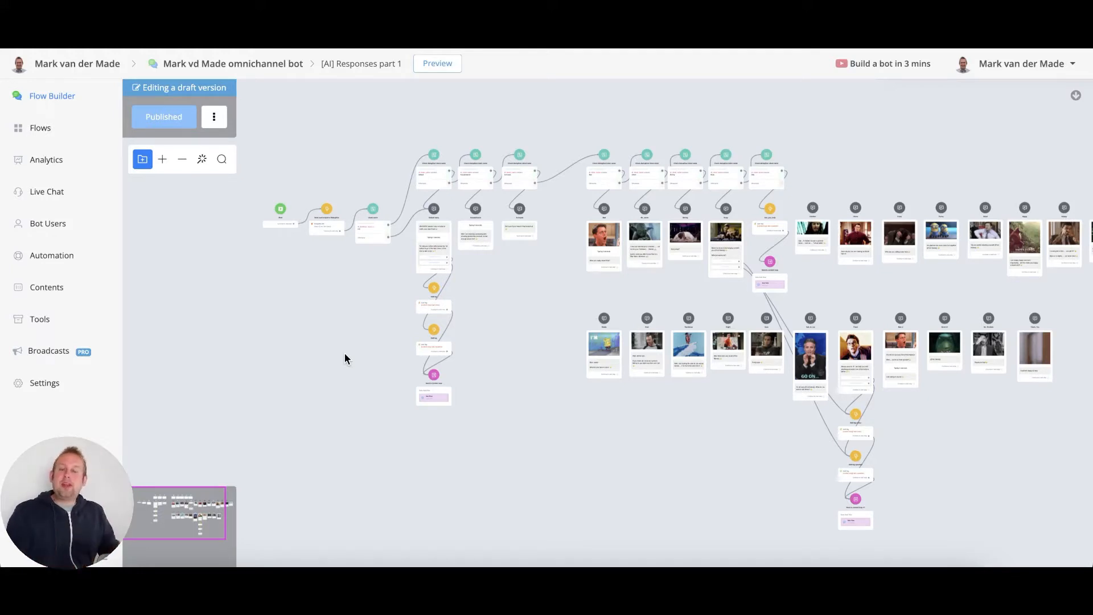
pyautogui.click(66, 260)
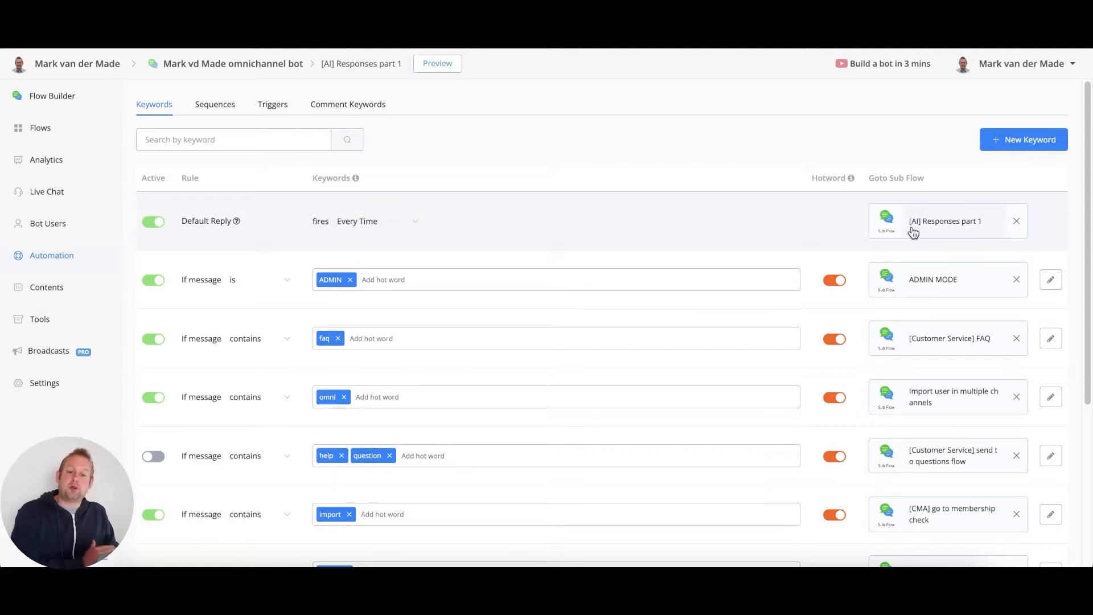
pyautogui.click(54, 137)
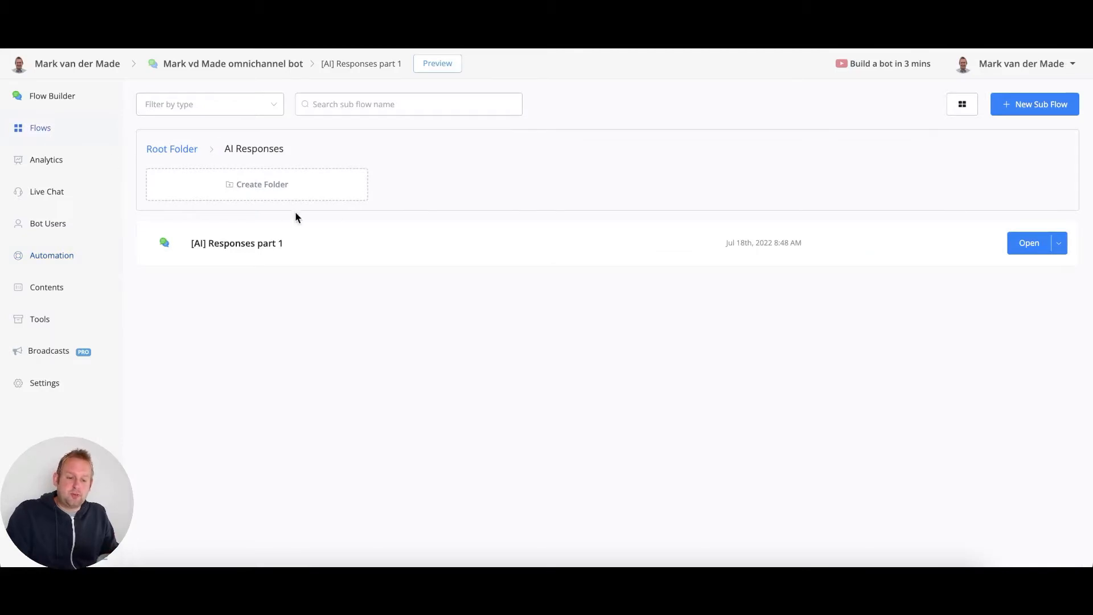
pyautogui.click(1029, 243)
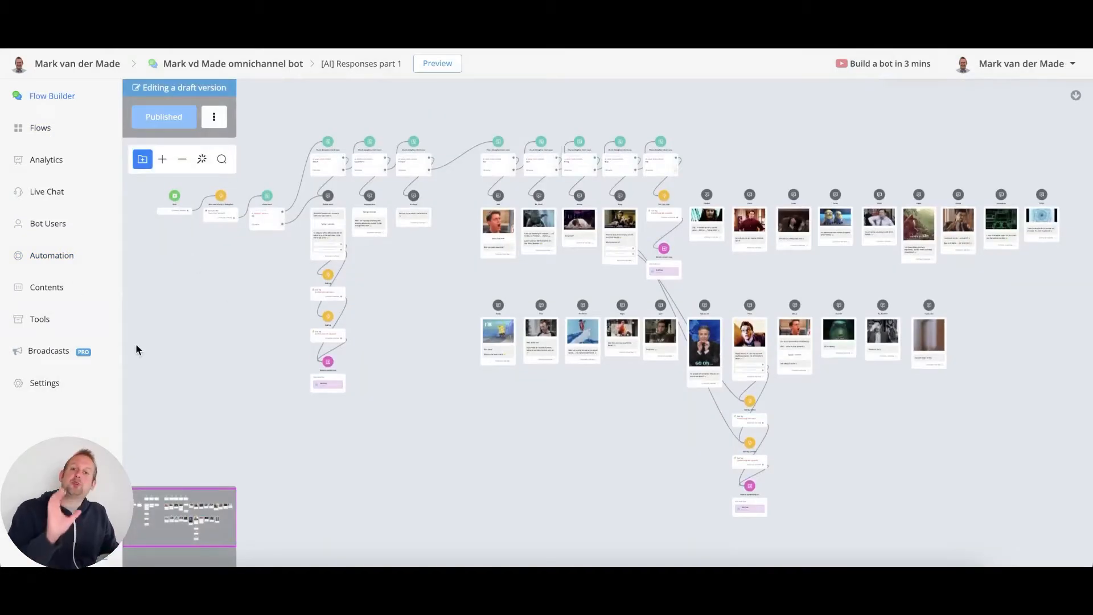
# Open the Dialogflow ES request settings of the "Send user's input to Dialogflow" action
pyautogui.moveTo(137, 349); pyautogui.dragTo(217, 370)
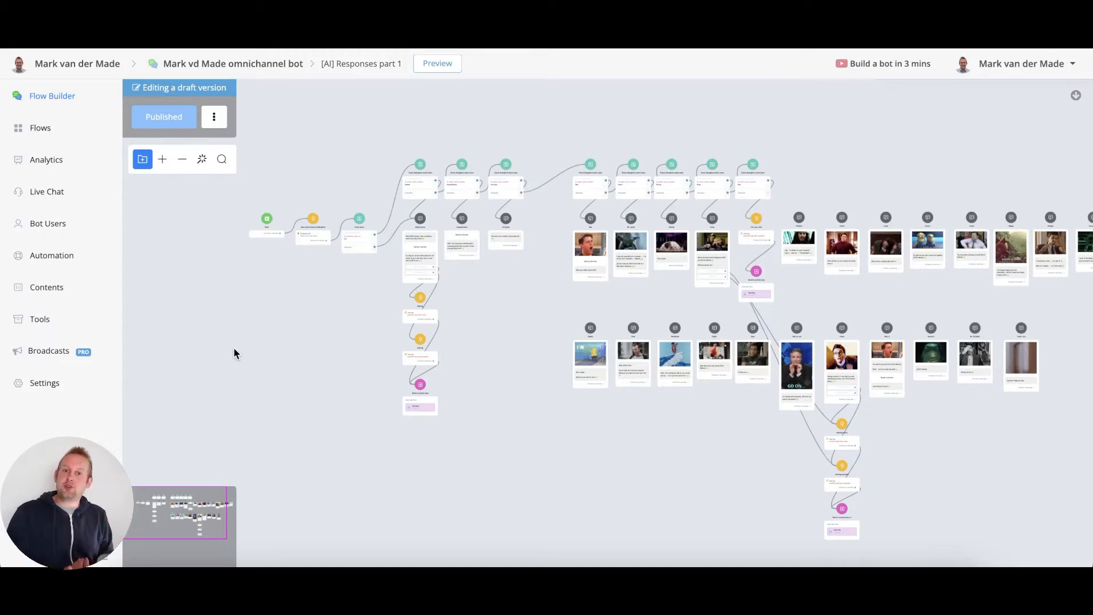
pyautogui.scroll(5, 234, 351)
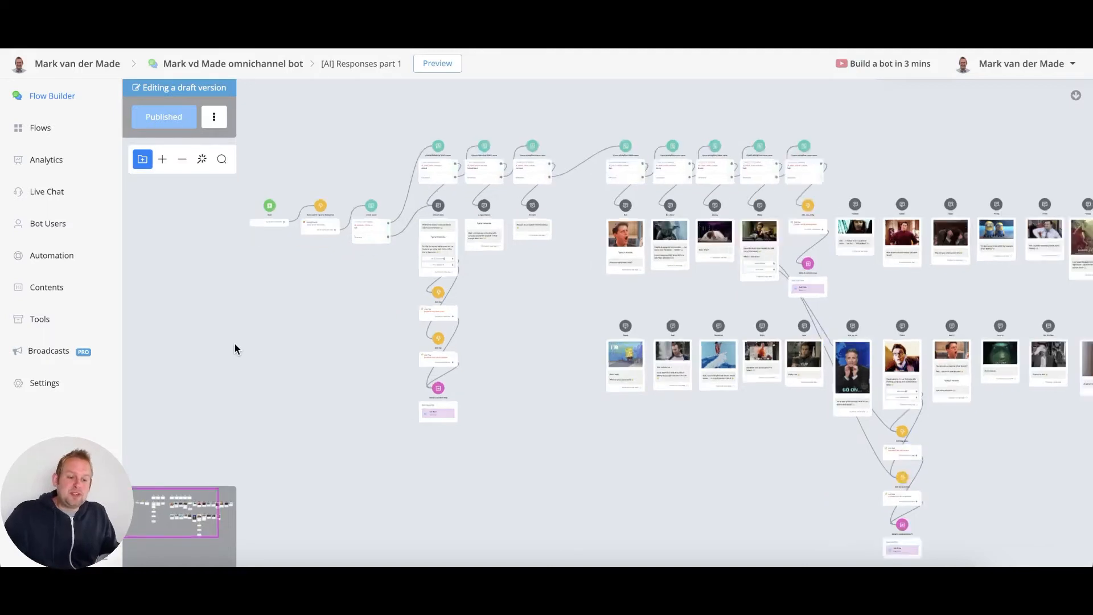
pyautogui.scroll(-3, 421, 364)
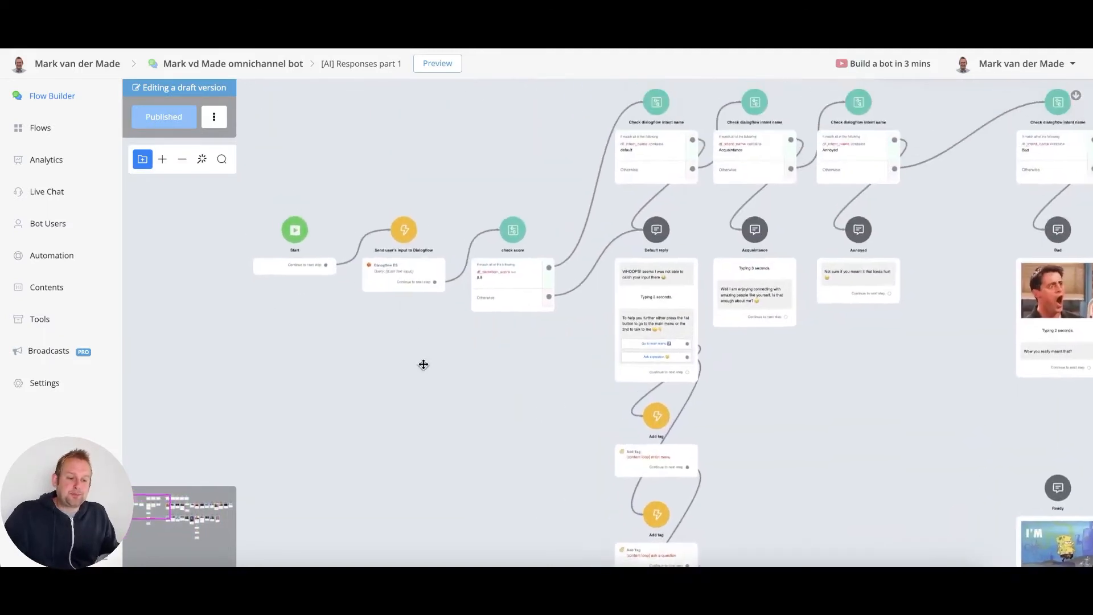
pyautogui.scroll(6, 385, 317)
pyautogui.moveTo(378, 337); pyautogui.dragTo(381, 395)
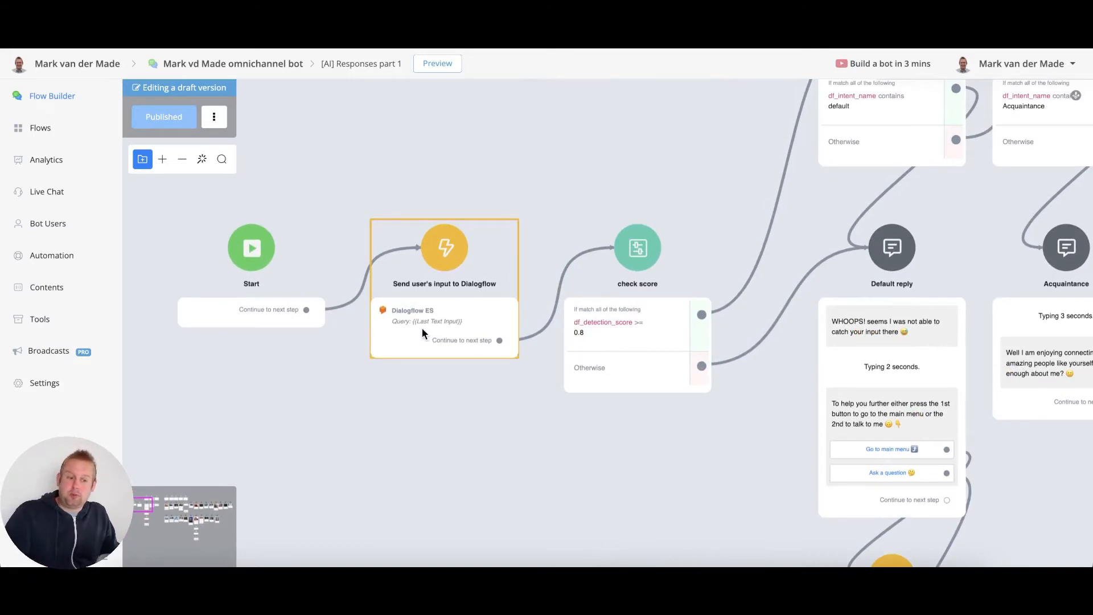
pyautogui.click(445, 299)
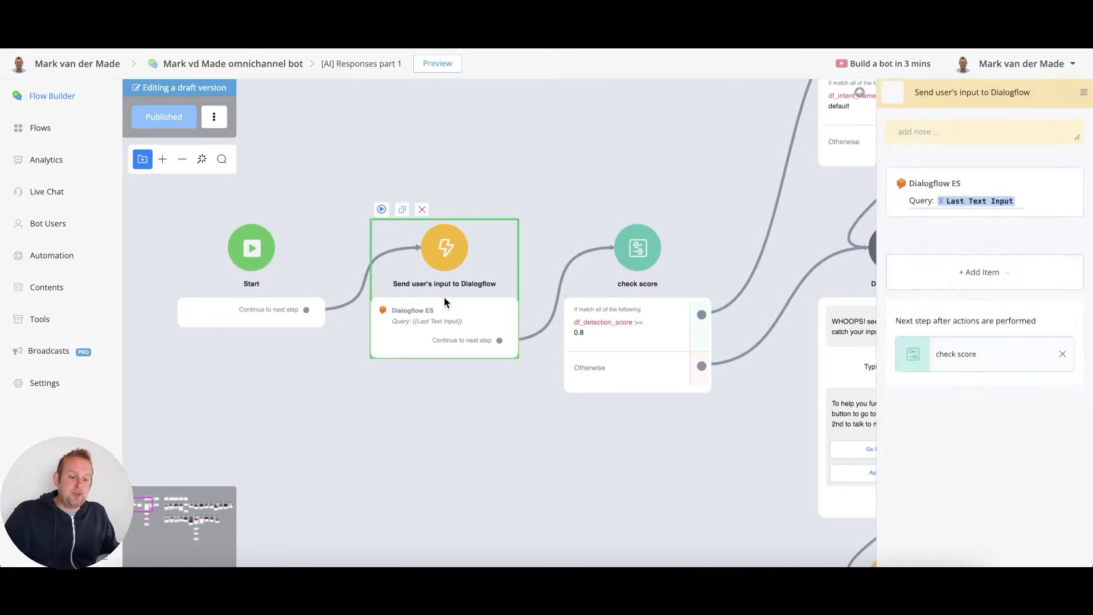
pyautogui.click(924, 208)
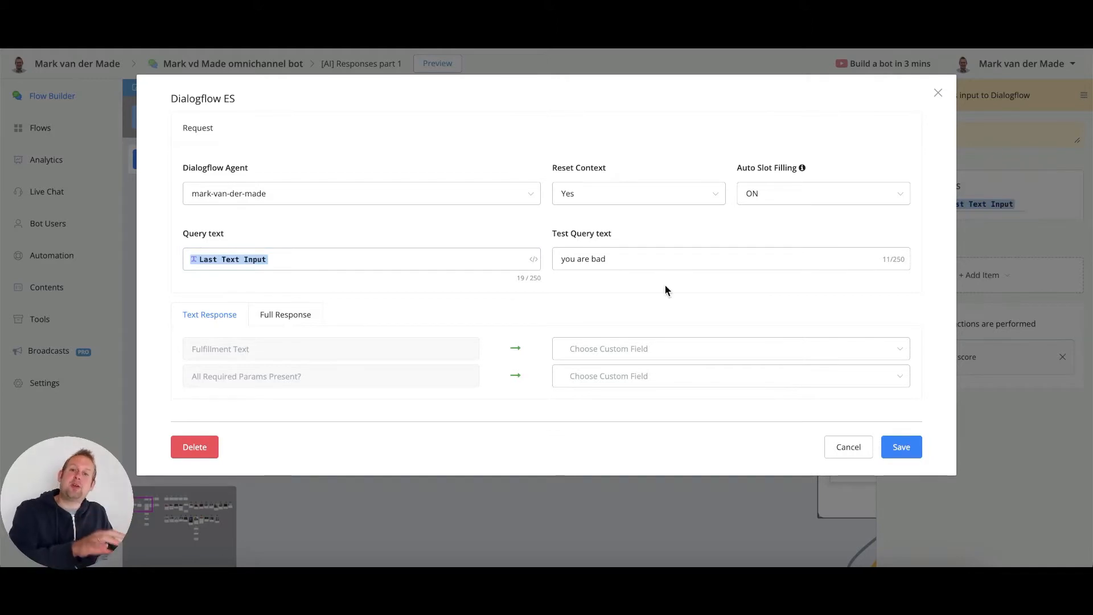
# Run a test request for the Dialogflow full response using the query text "you are bad"
pyautogui.click(296, 318)
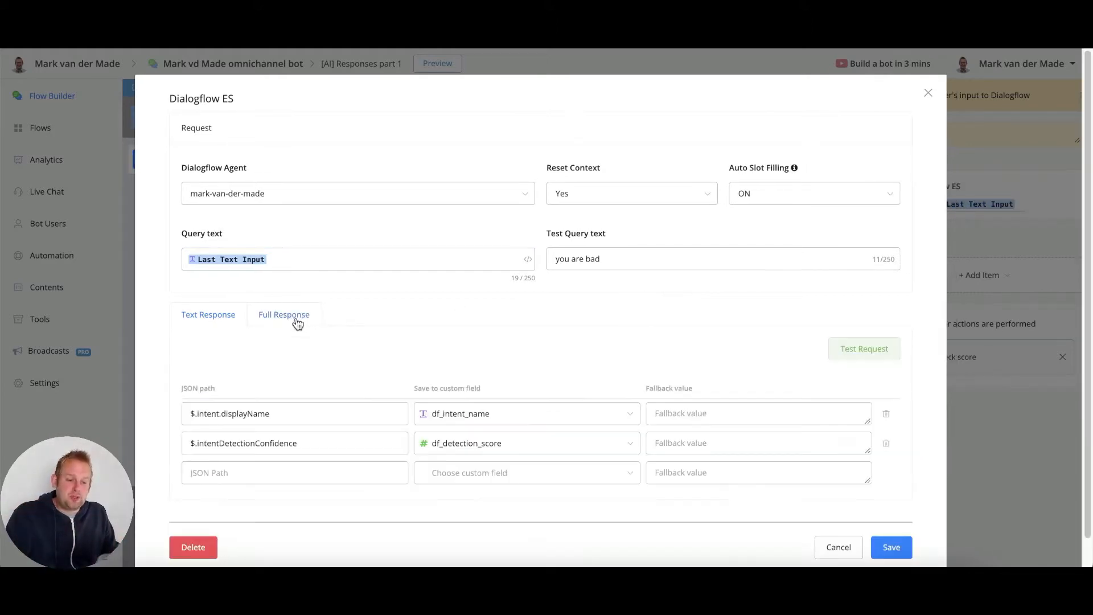
pyautogui.click(862, 349)
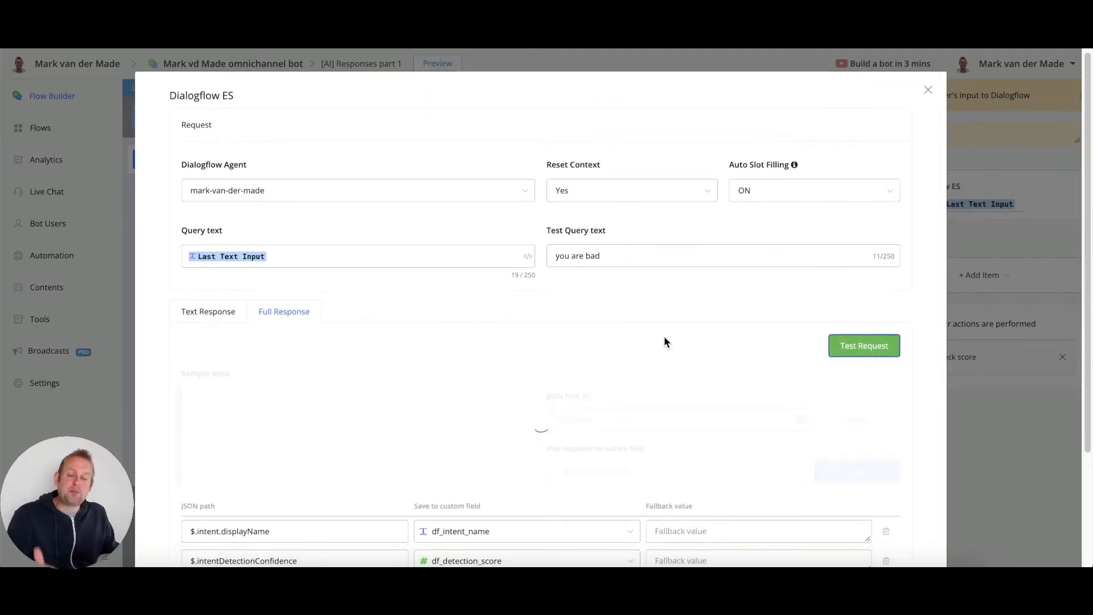
pyautogui.scroll(-5, 664, 342)
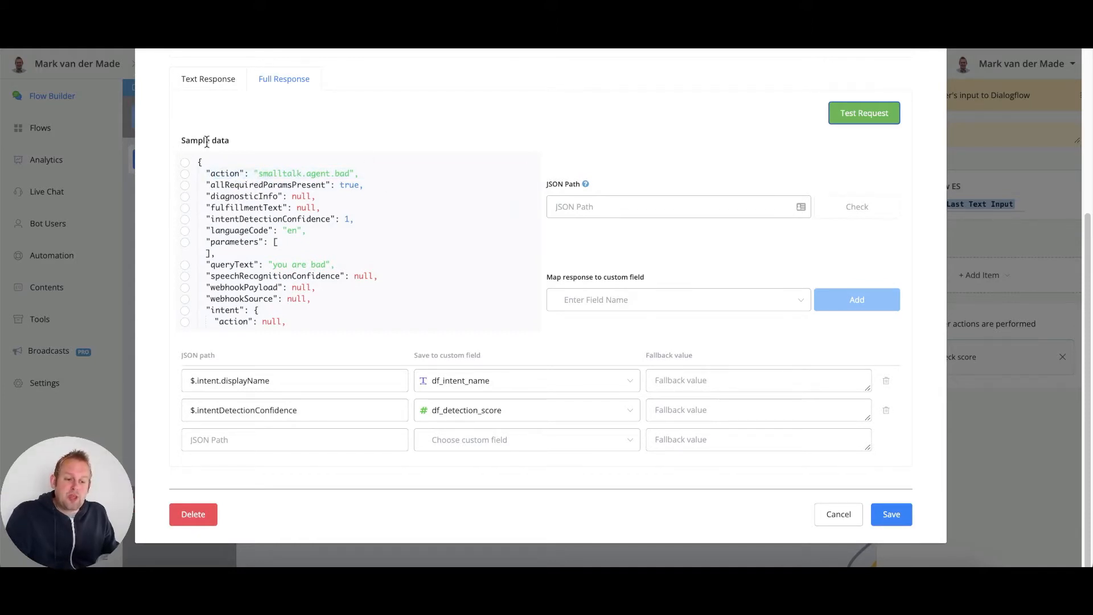
# Pick the intent's displayName and the intentDetectionConfidence in the sample data to show their JSON paths, and close the settings without saving
pyautogui.scroll(-5, 213, 171)
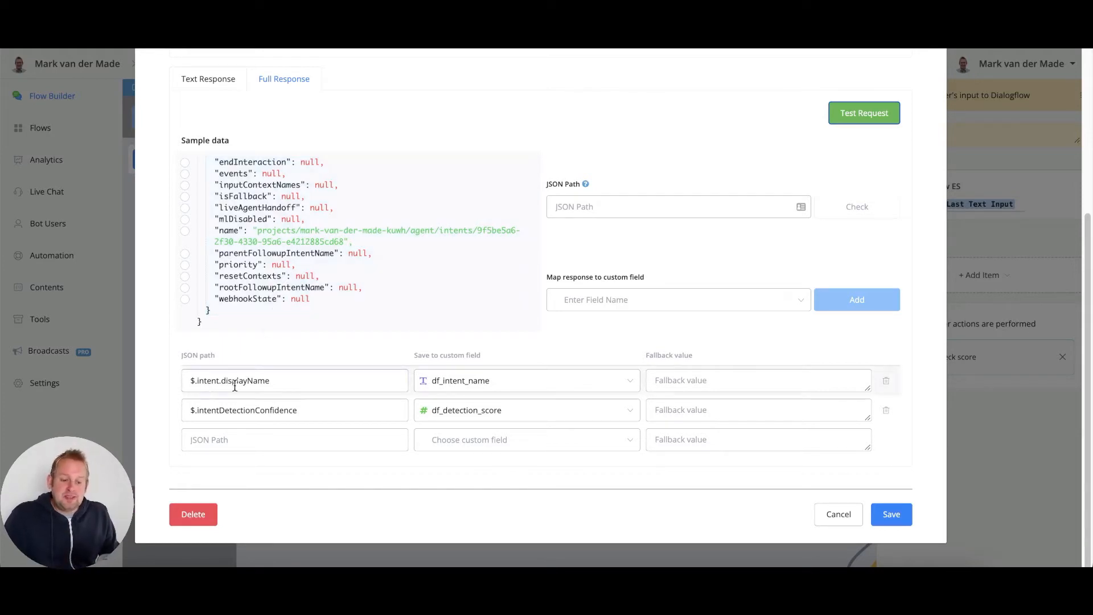
pyautogui.scroll(1, 239, 256)
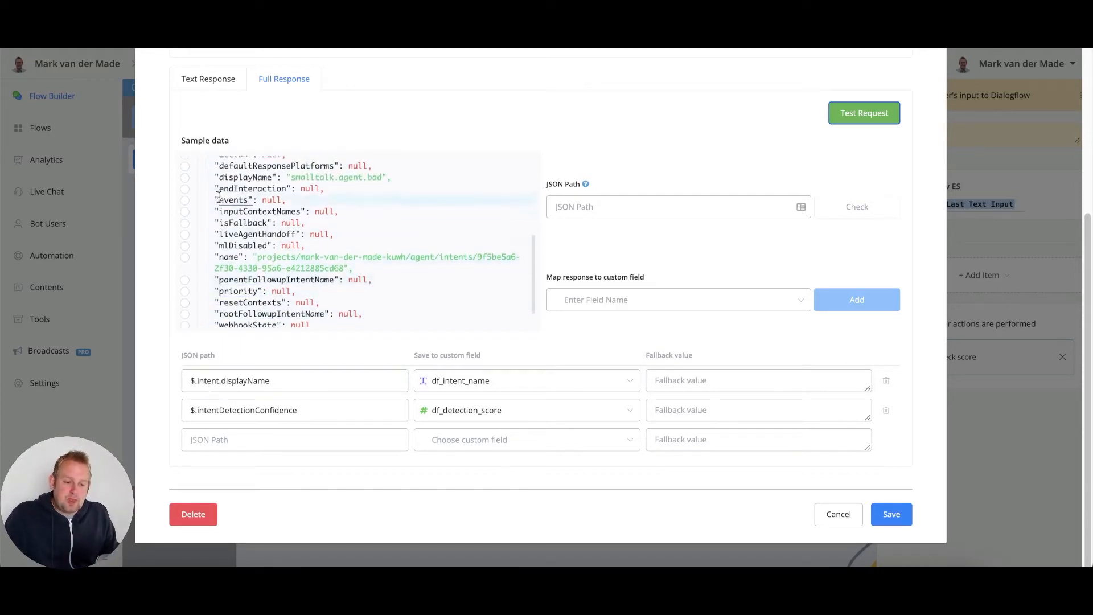
pyautogui.scroll(-1, 218, 211)
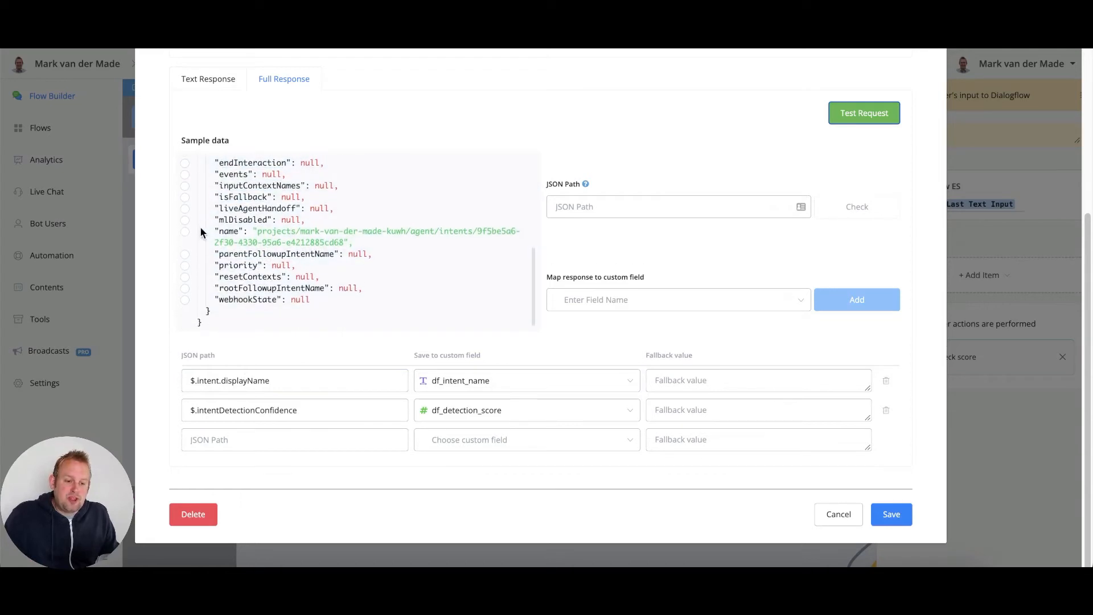
pyautogui.scroll(2, 200, 227)
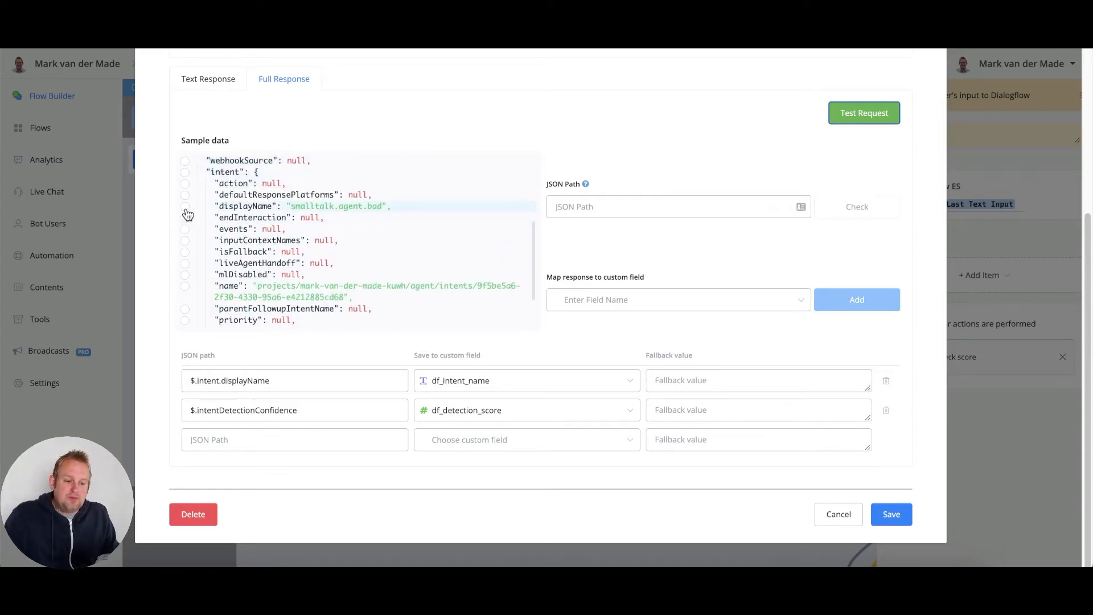
pyautogui.click(185, 208)
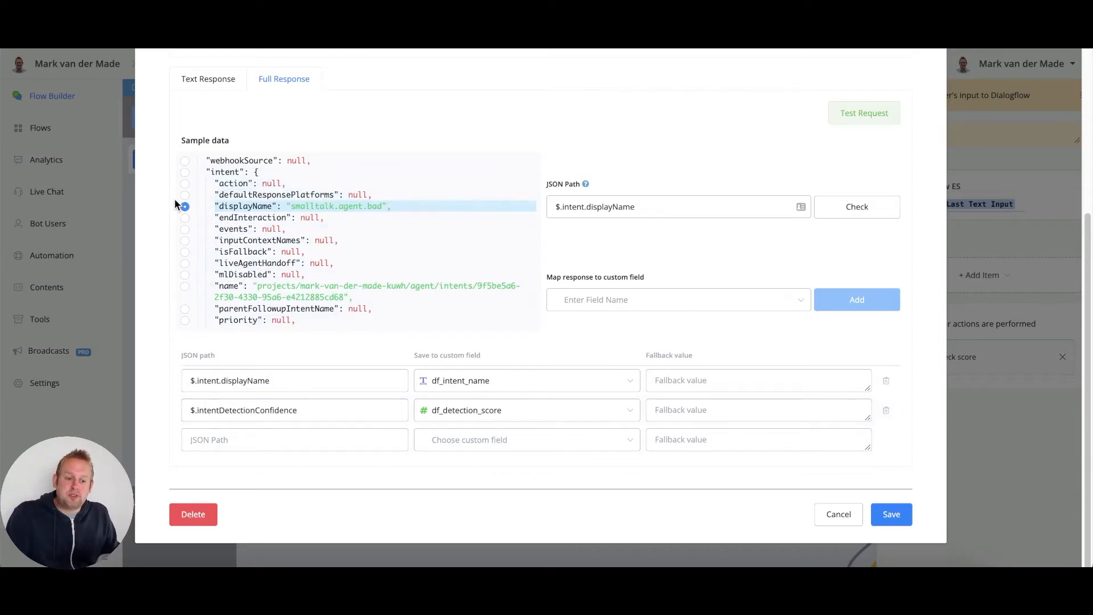
pyautogui.scroll(5, 184, 204)
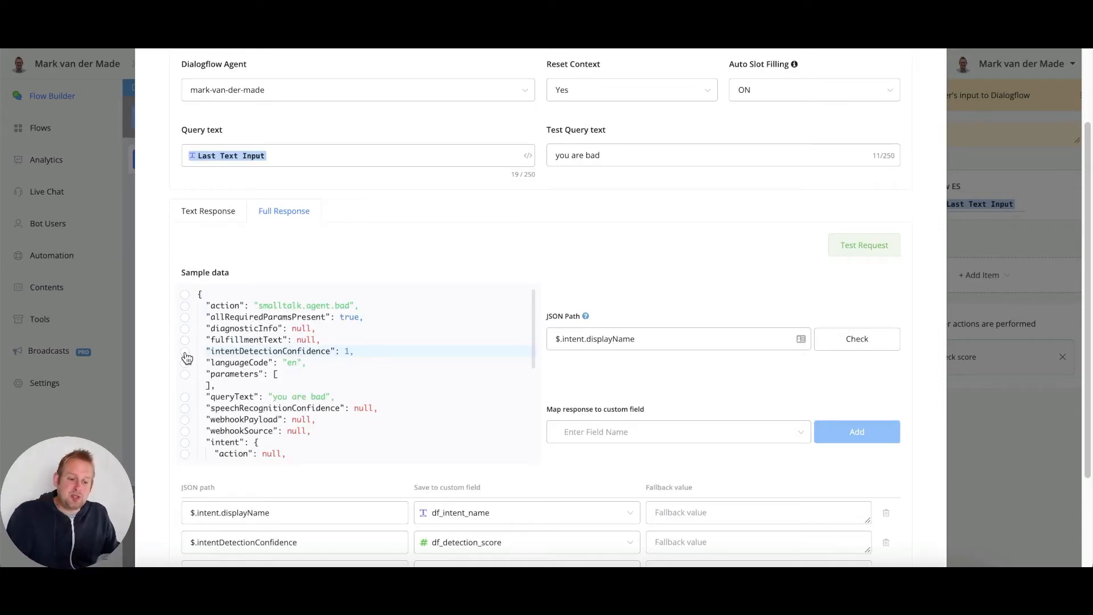
pyautogui.click(185, 353)
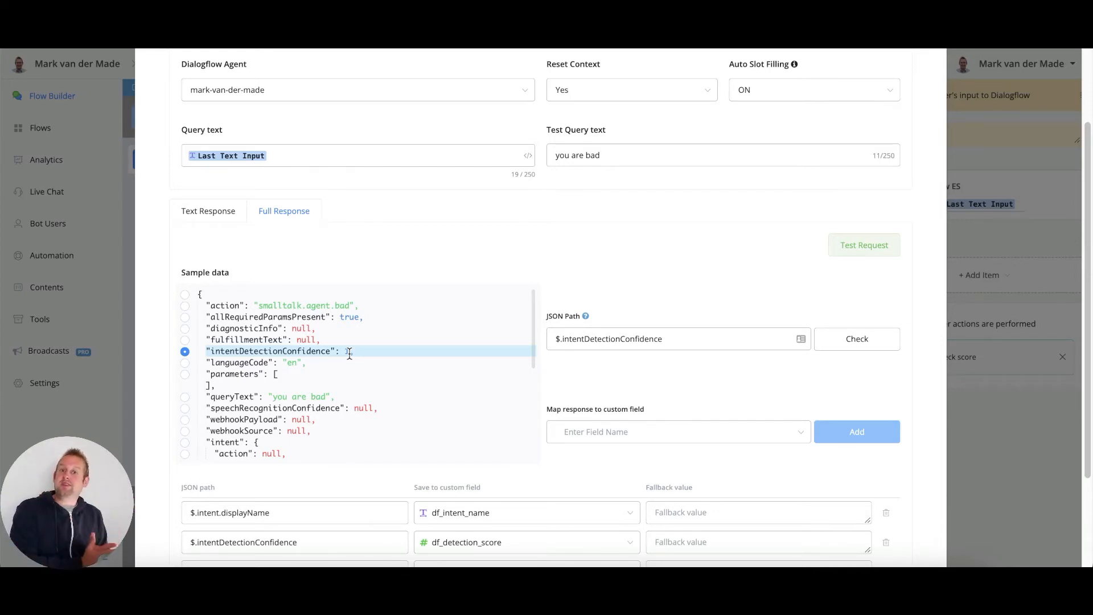
pyautogui.scroll(-5, 681, 254)
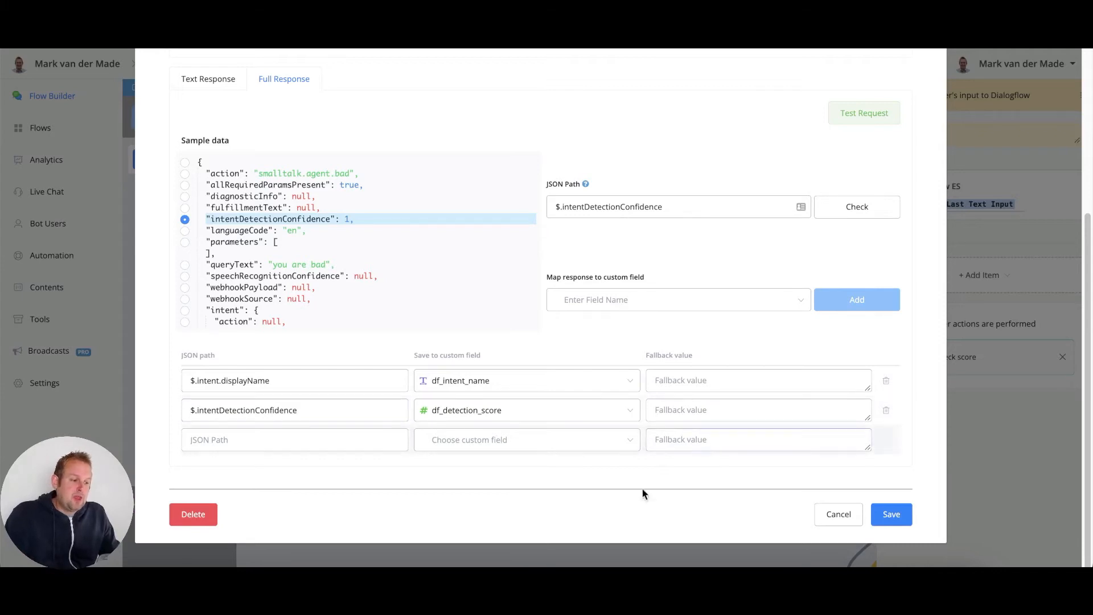
pyautogui.click(854, 518)
# Examine the check score condition, the Dialogflow intent name checks it leads to, and the Default reply branch with its tag actions
pyautogui.moveTo(480, 409); pyautogui.dragTo(243, 387)
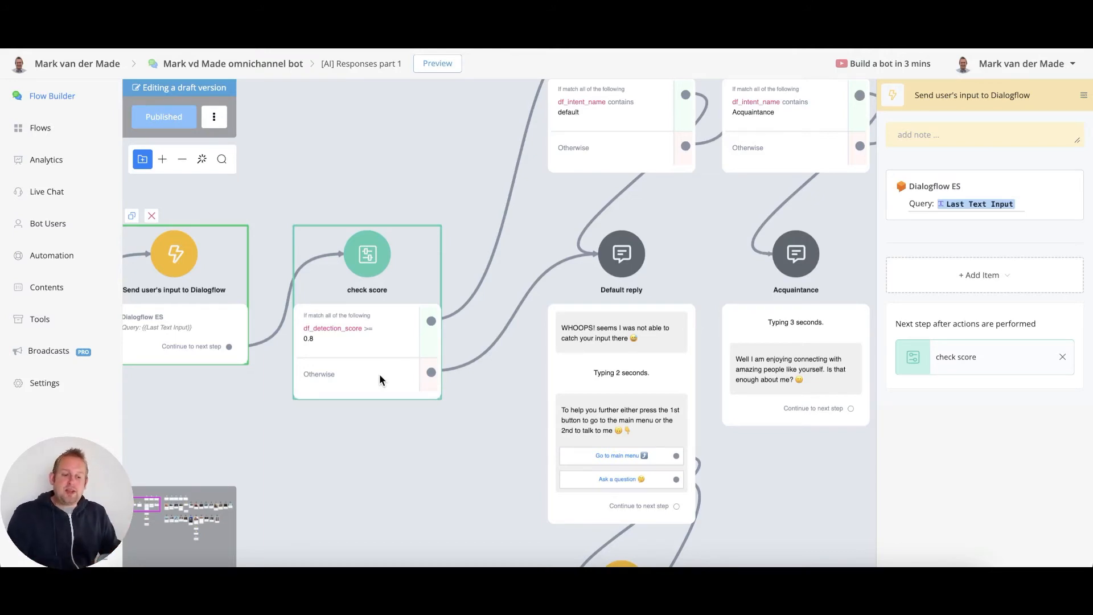
pyautogui.scroll(5, 379, 374)
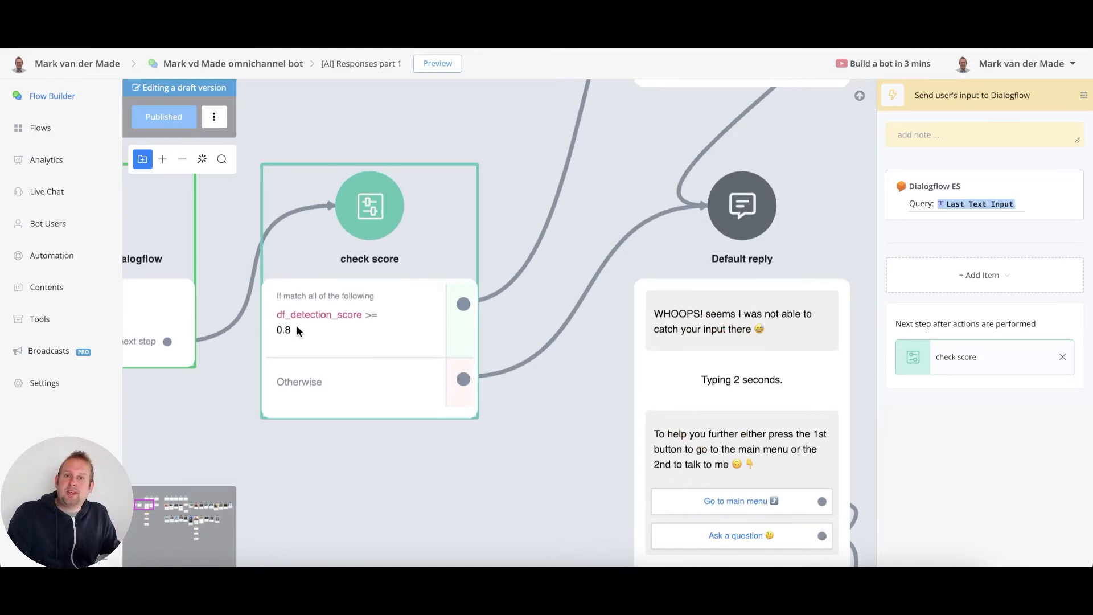
pyautogui.scroll(-4, 239, 202)
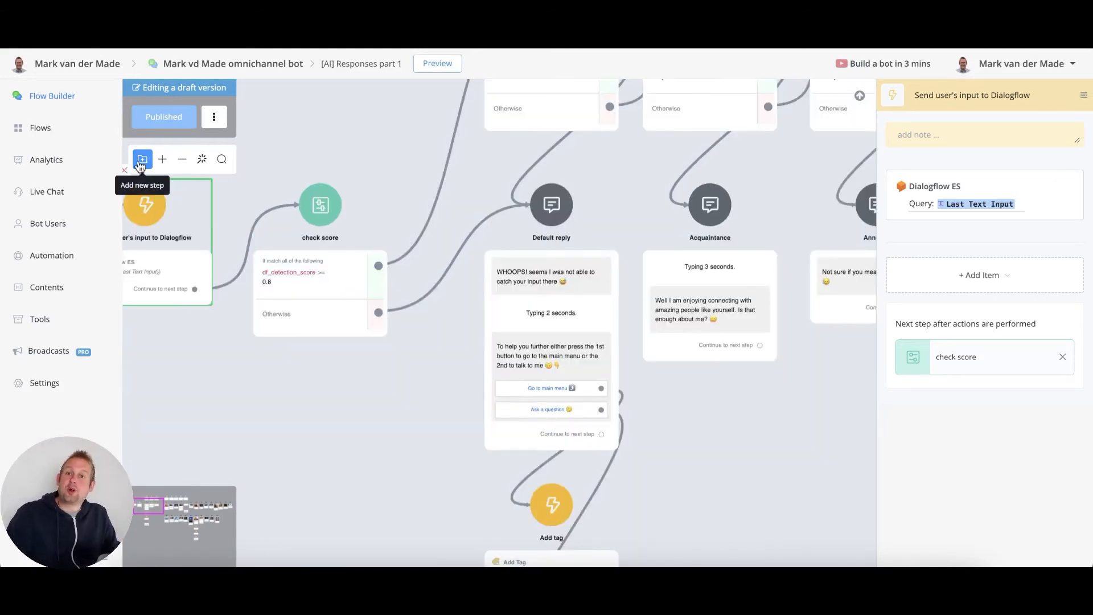
pyautogui.moveTo(370, 128); pyautogui.dragTo(294, 272)
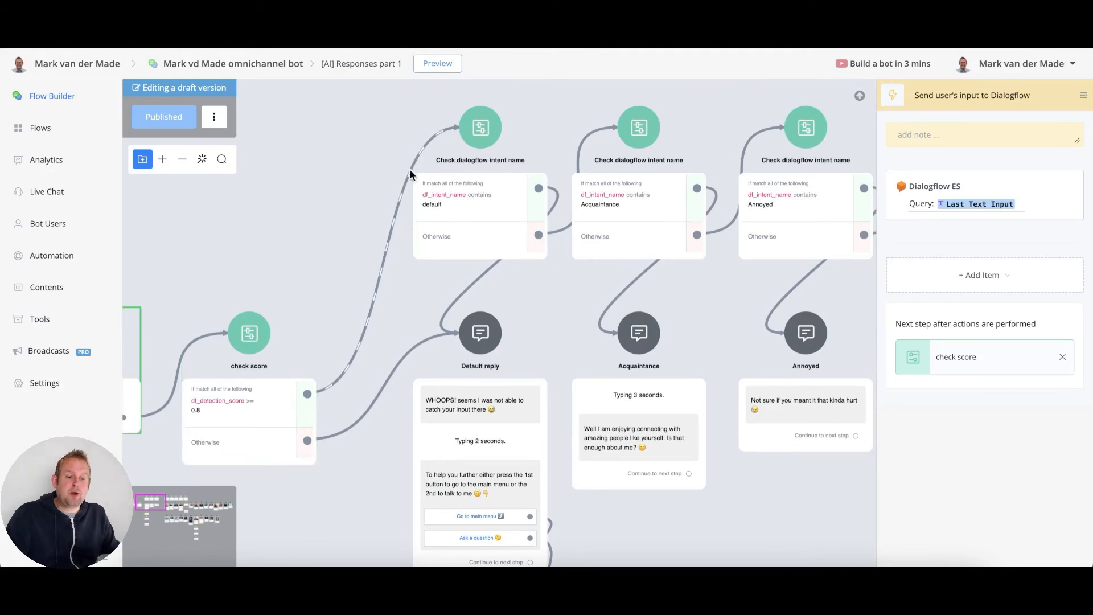
pyautogui.moveTo(361, 114); pyautogui.dragTo(268, 139)
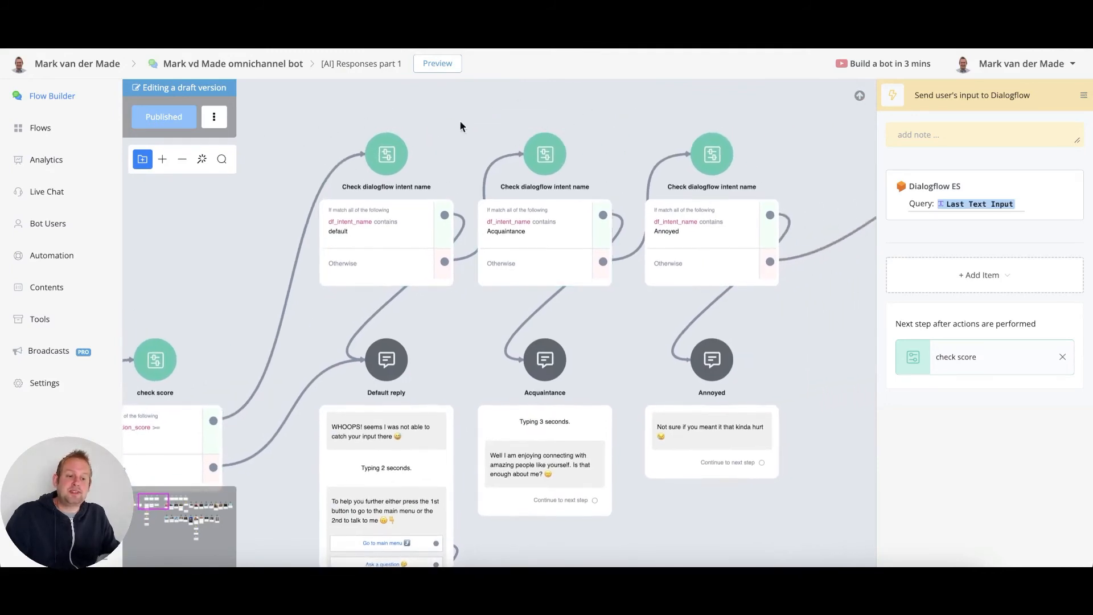
pyautogui.moveTo(776, 102); pyautogui.dragTo(307, 111)
pyautogui.scroll(-3, 356, 144)
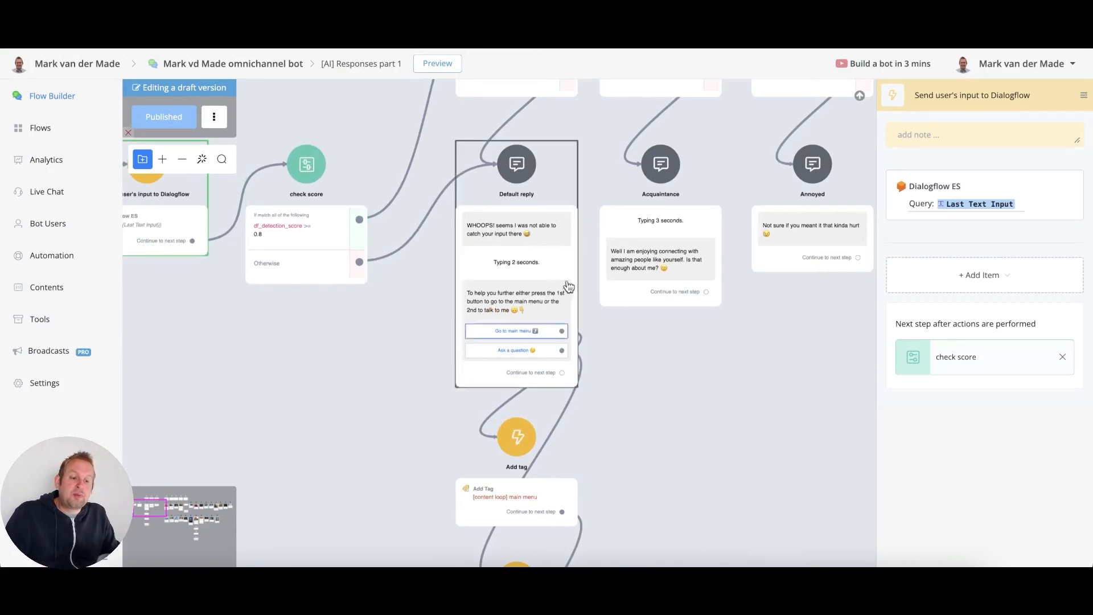
pyautogui.moveTo(418, 475); pyautogui.dragTo(417, 297)
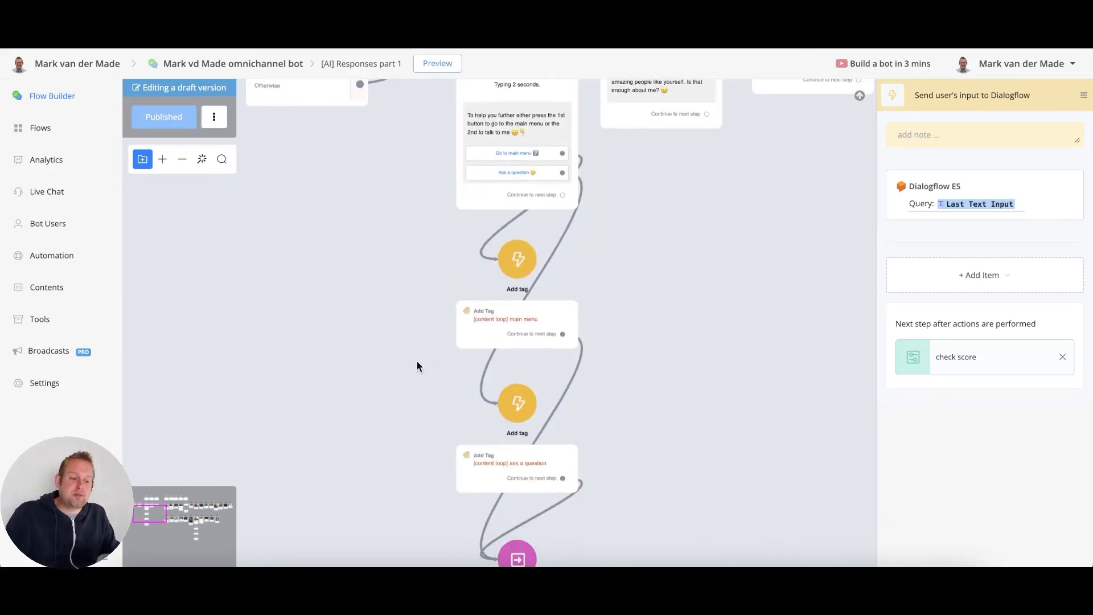
pyautogui.moveTo(412, 426); pyautogui.dragTo(375, 492)
pyautogui.scroll(-5, 375, 491)
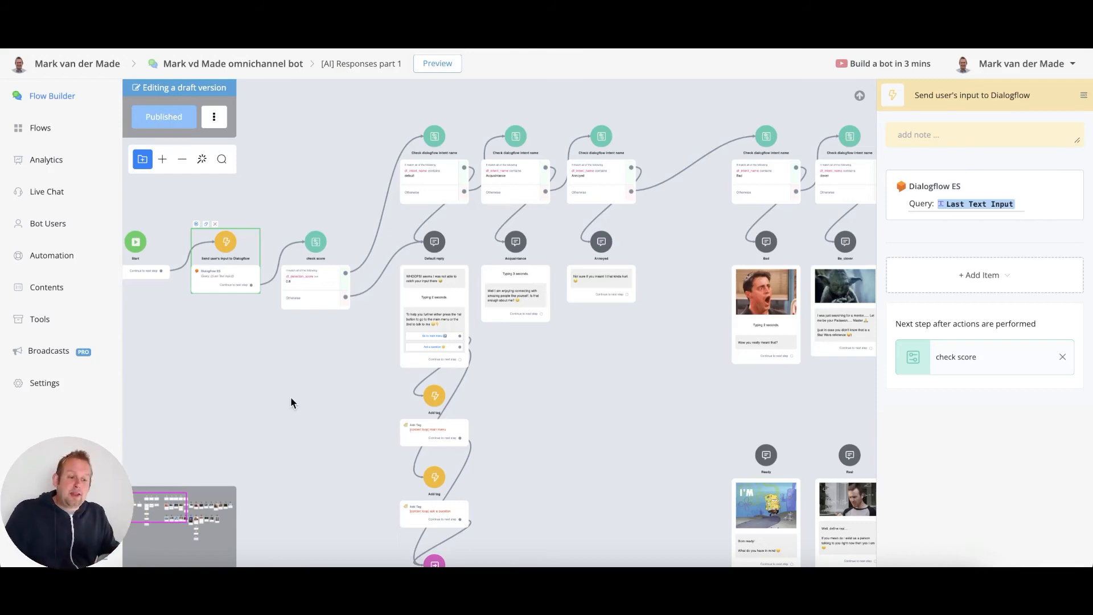
# Examine the Bad, clever, Boring, Busy and help intent checks with their replies, and the remaining response messages across the flow
pyautogui.scroll(-2, 656, 341)
pyautogui.moveTo(604, 365); pyautogui.dragTo(361, 328)
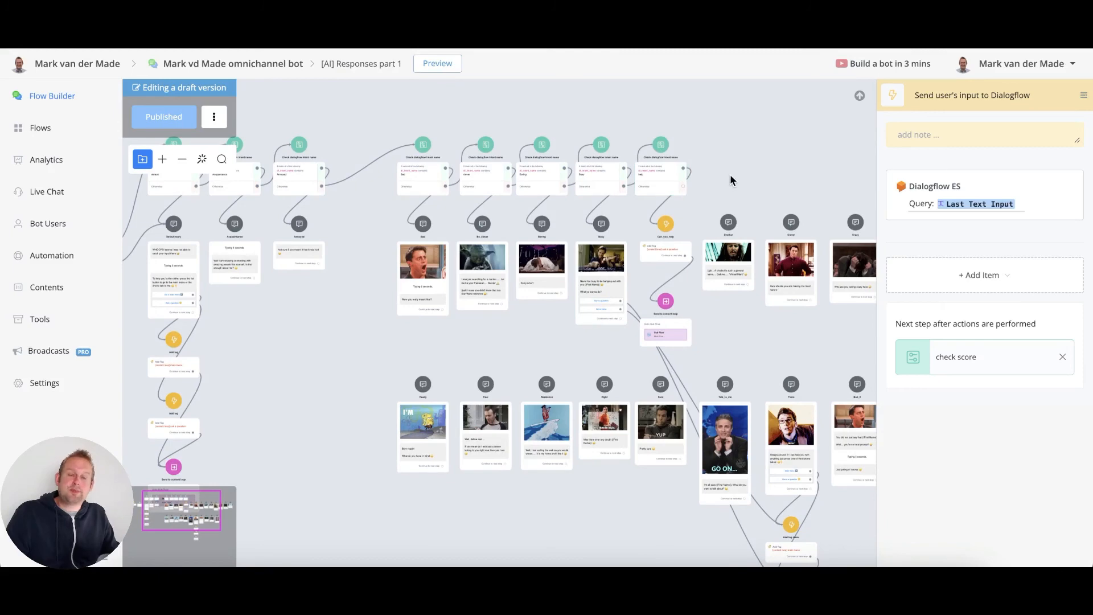
pyautogui.scroll(2, 585, 181)
pyautogui.scroll(2, 510, 165)
pyautogui.scroll(1, 510, 166)
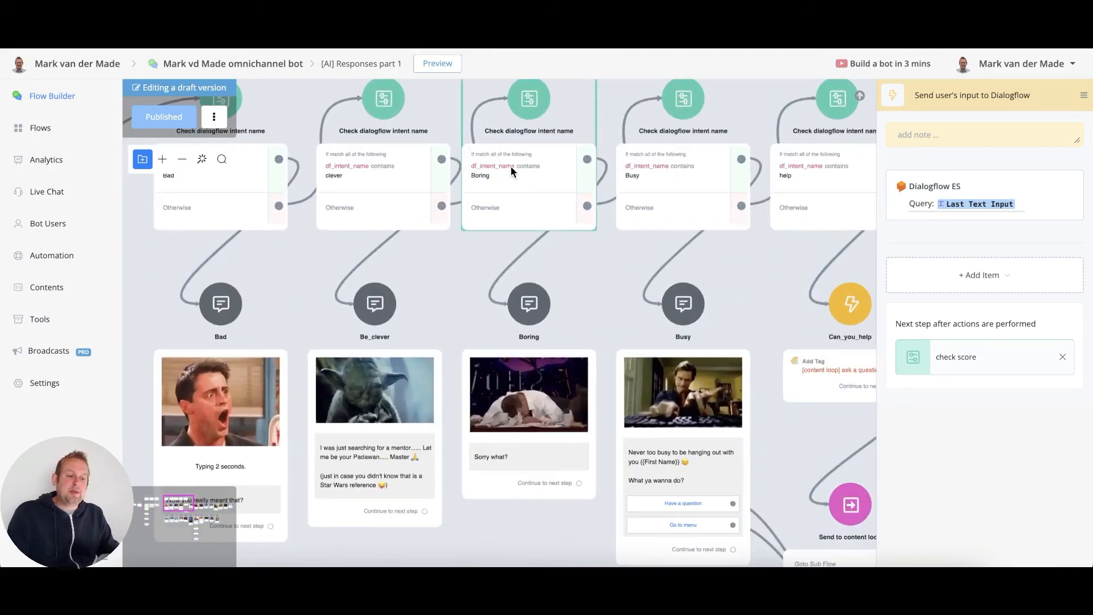
pyautogui.scroll(-1, 481, 171)
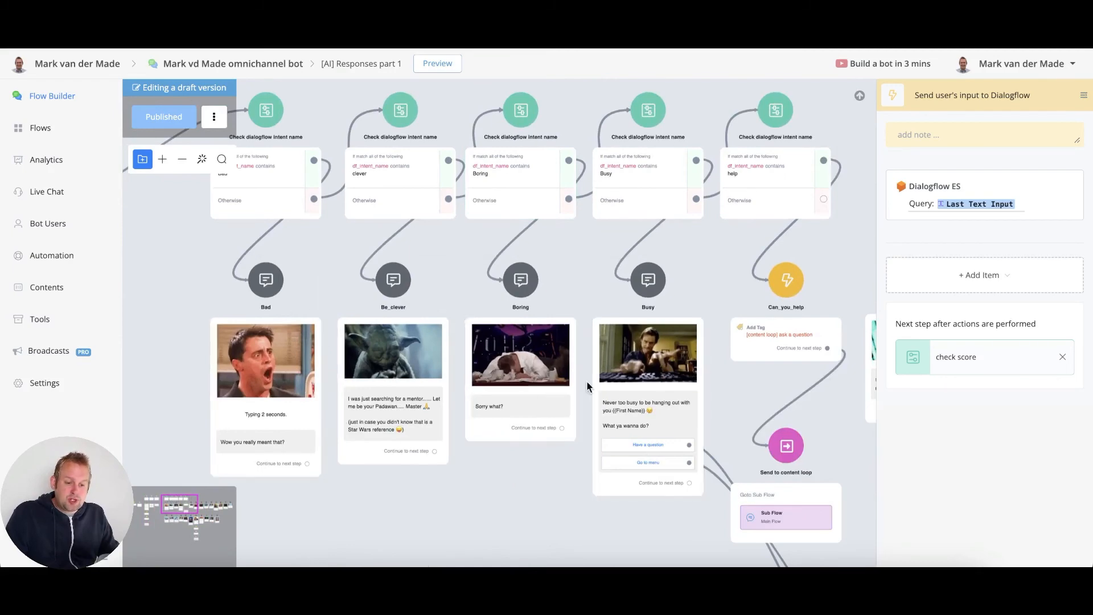
pyautogui.scroll(-3, 347, 344)
pyautogui.moveTo(673, 273); pyautogui.dragTo(378, 136)
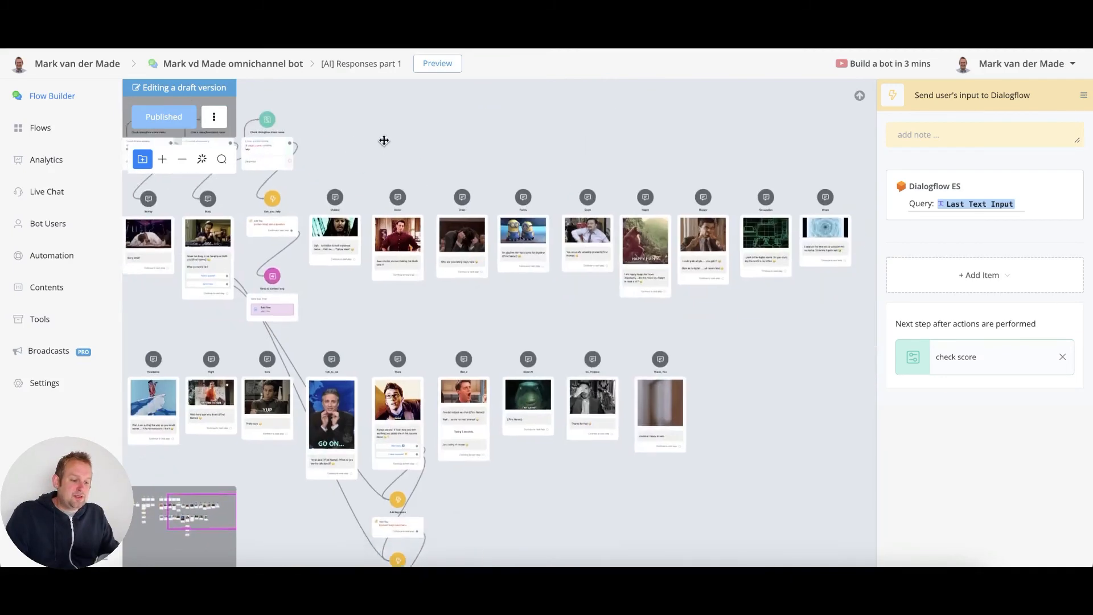
pyautogui.scroll(-2, 691, 343)
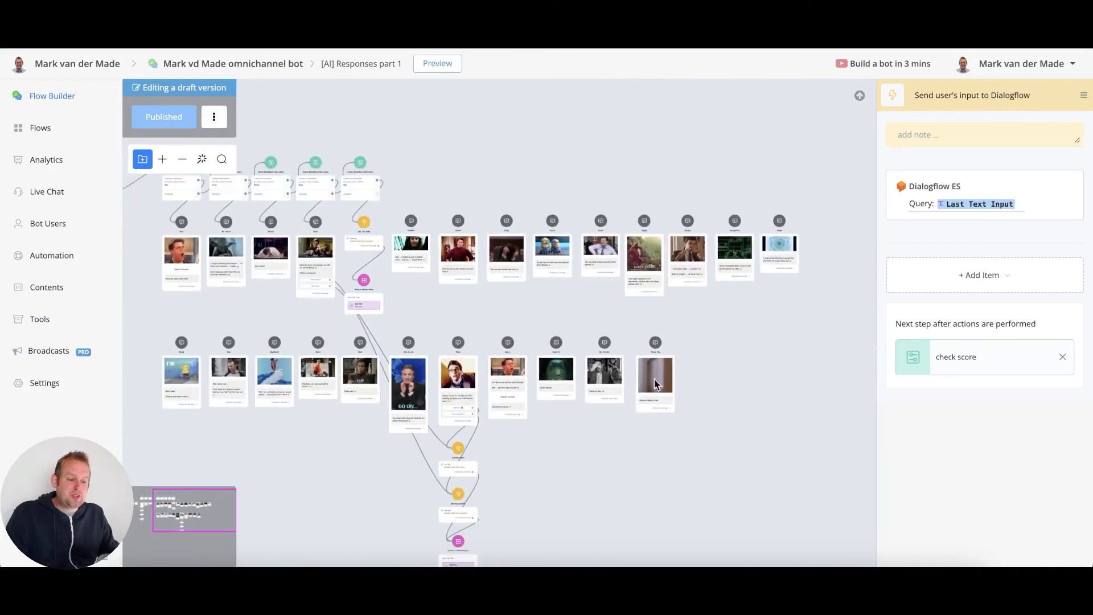
pyautogui.scroll(-2, 624, 379)
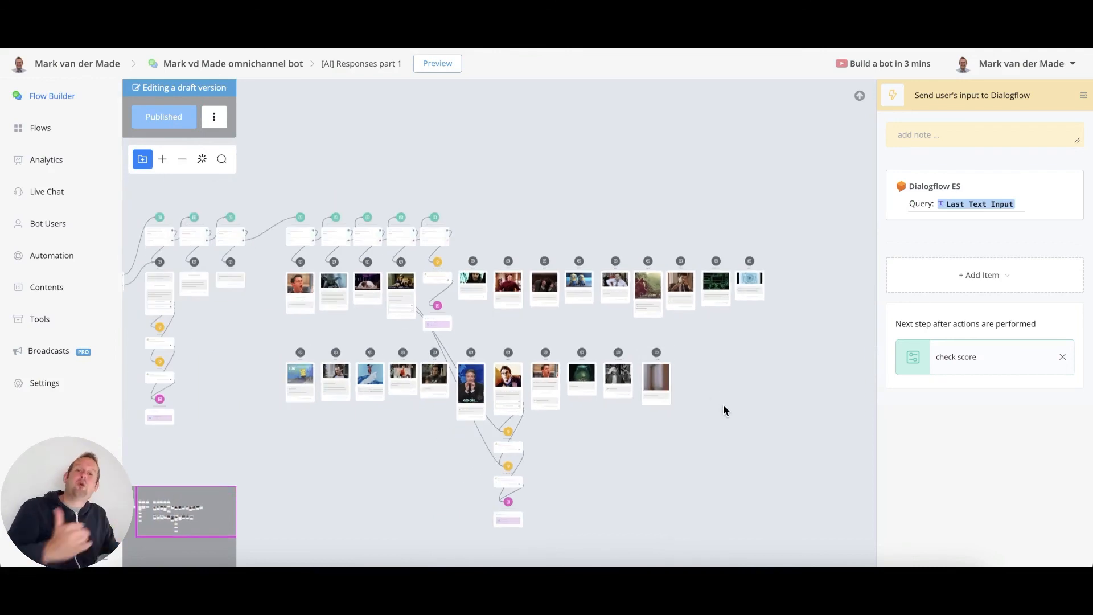
pyautogui.scroll(-1, 720, 409)
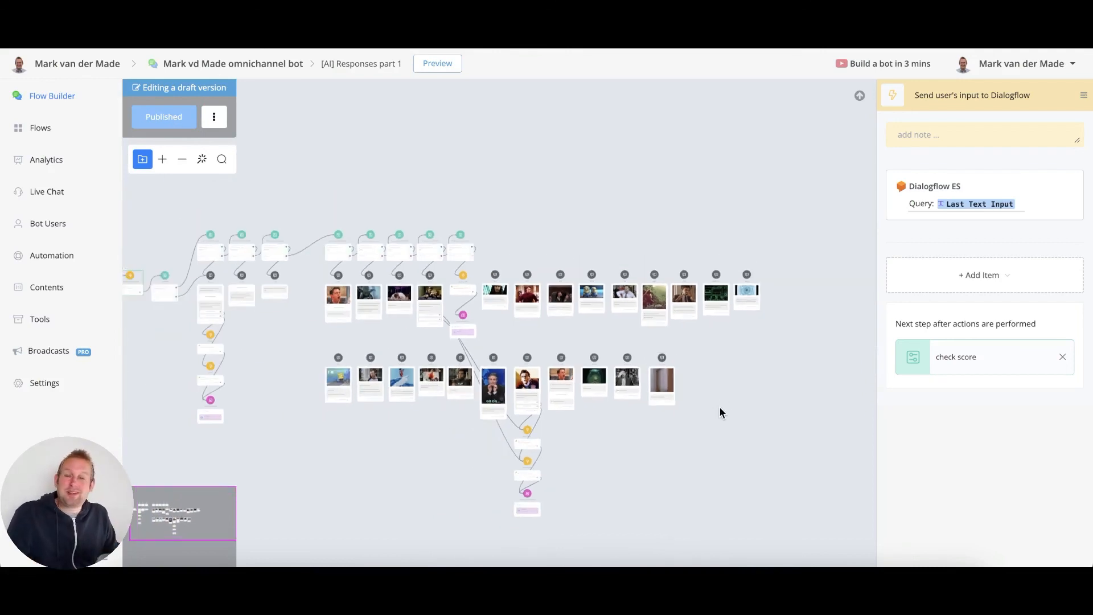
pyautogui.scroll(-2, 720, 407)
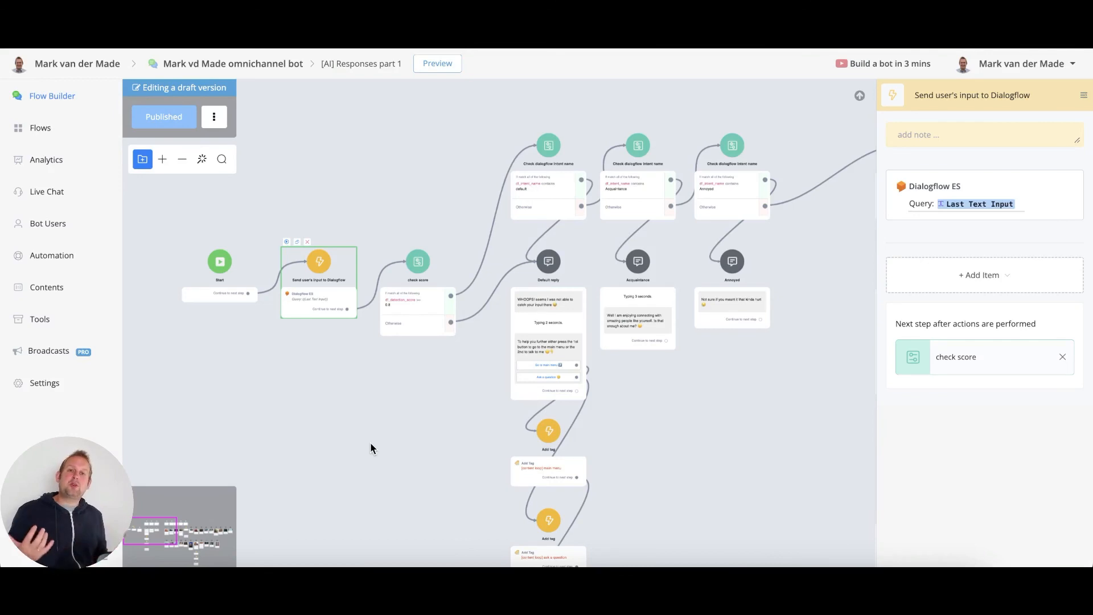